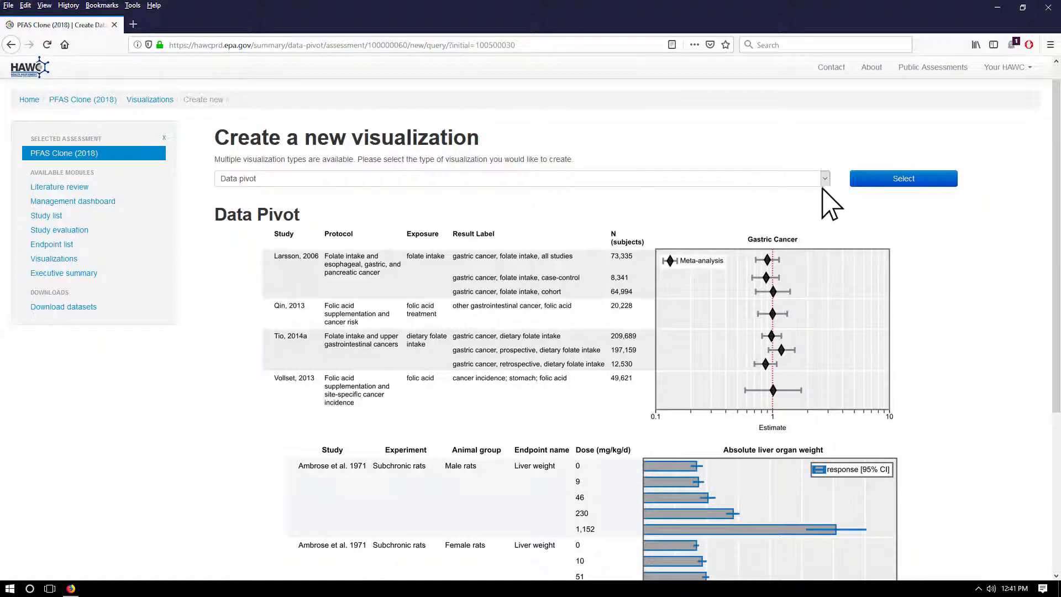
Step: Start a new data pivot copied from PFAS Clone (2018): 3_Video_Immune Histopathology, with Reset row overrides turned off
{"action": "left_click", "coordinate": [888, 183]}
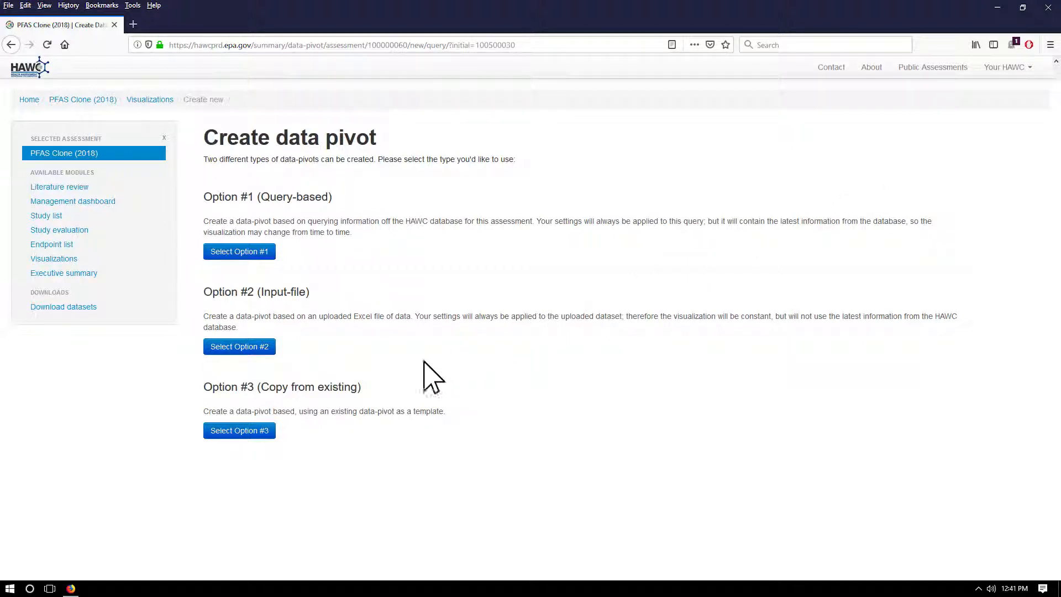
{"action": "left_click", "coordinate": [239, 430]}
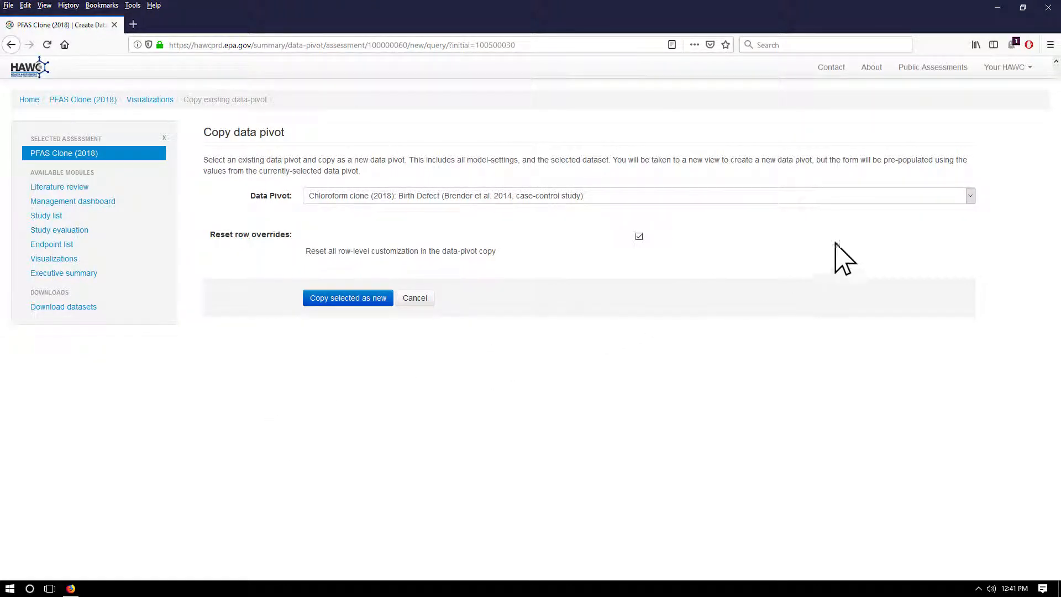
{"action": "left_click", "coordinate": [969, 197]}
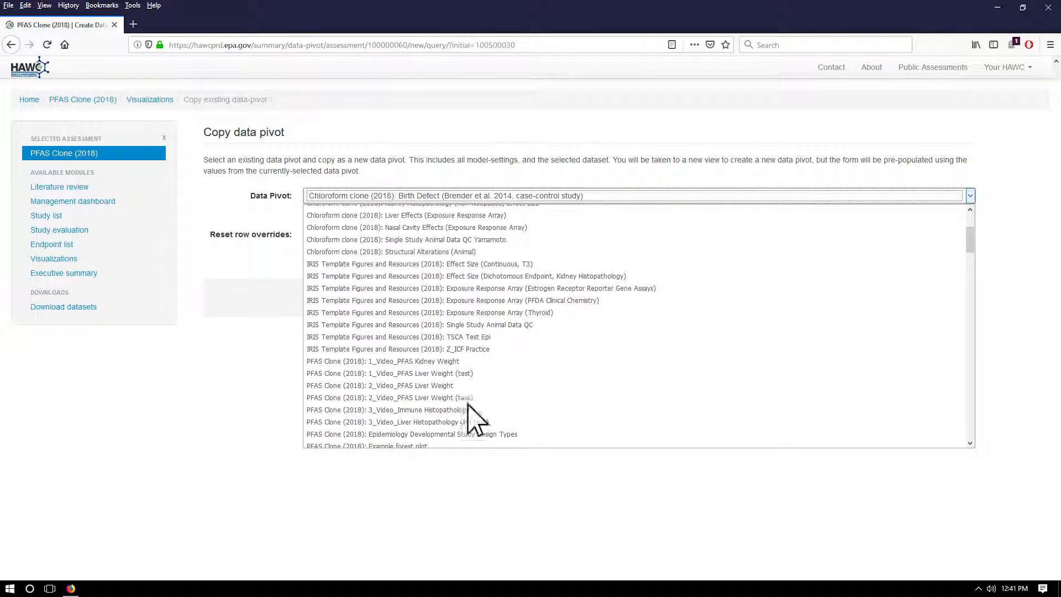
{"action": "left_click", "coordinate": [449, 411]}
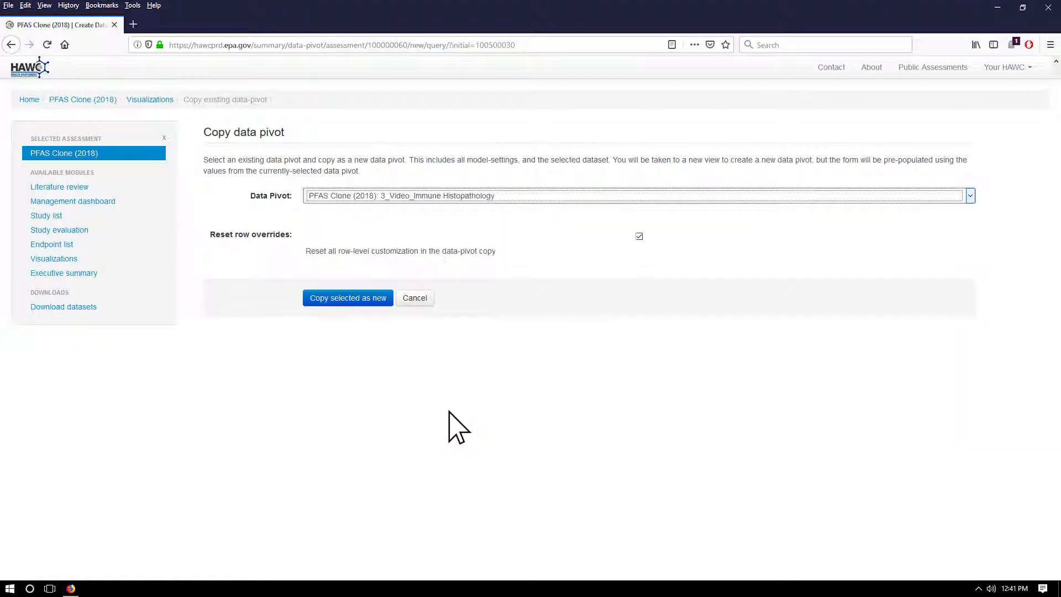
{"action": "left_click", "coordinate": [639, 236]}
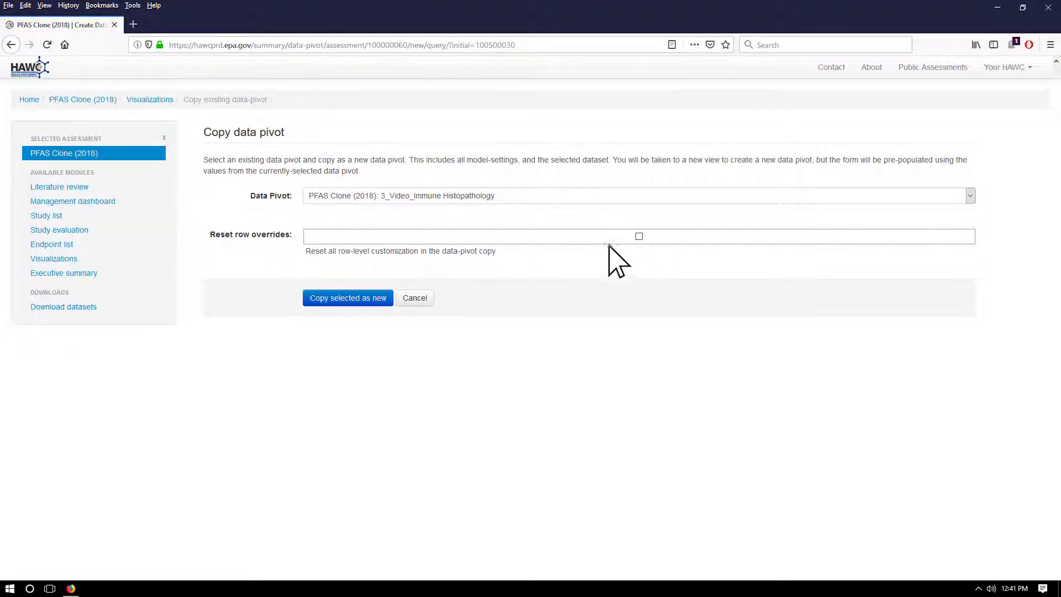
{"action": "left_click", "coordinate": [348, 298]}
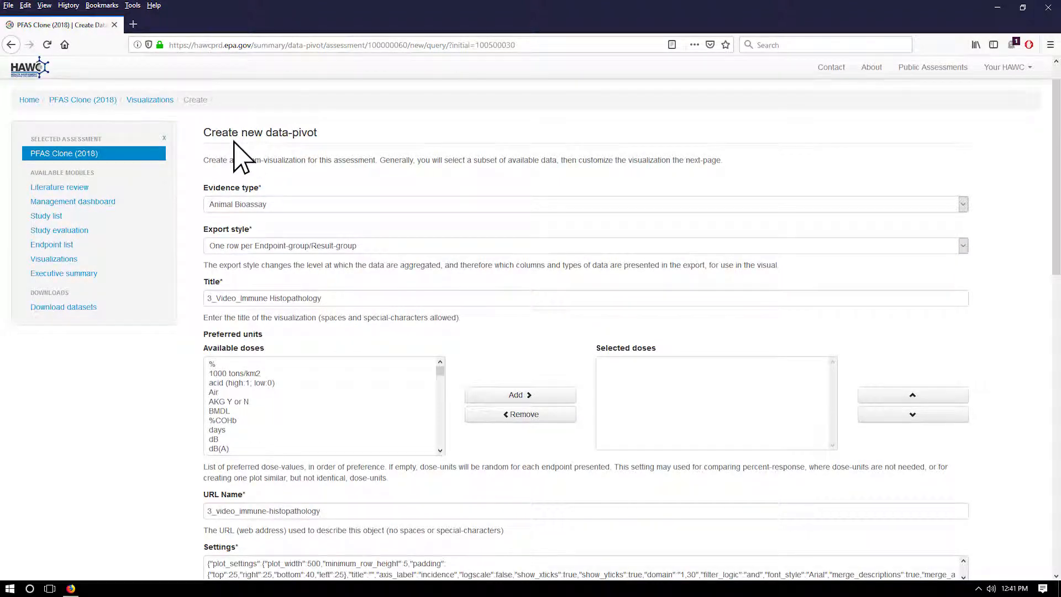
Step: Review the pre-populated data pivot form, including the available evidence type and export style options
{"action": "scroll", "coordinate": [238, 156], "scroll_direction": "down", "scroll_amount": 7}
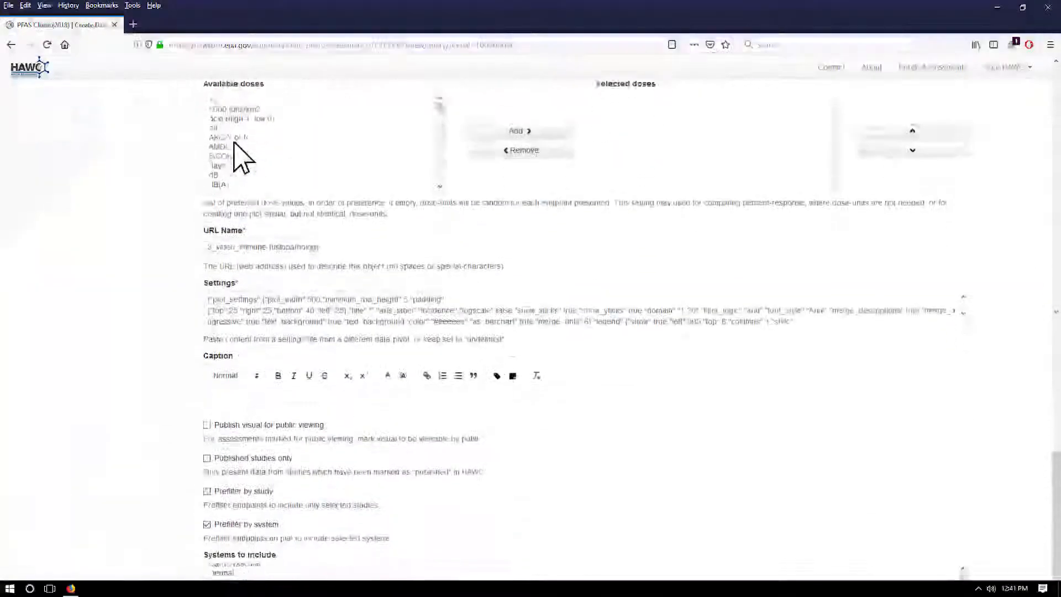
{"action": "scroll", "coordinate": [238, 156], "scroll_direction": "down", "scroll_amount": 6}
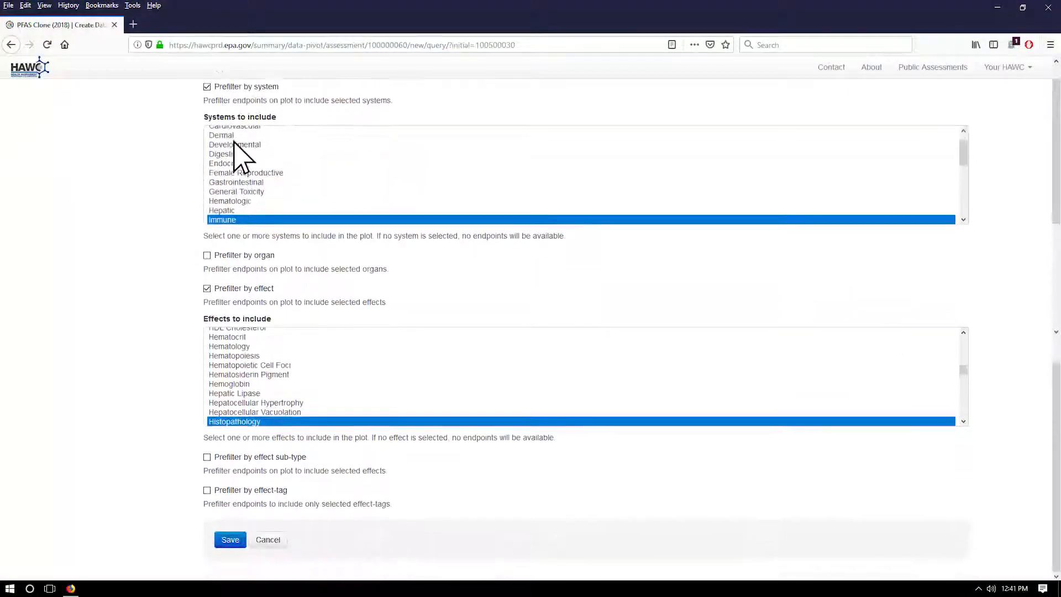
{"action": "scroll", "coordinate": [237, 156], "scroll_direction": "up", "scroll_amount": 13}
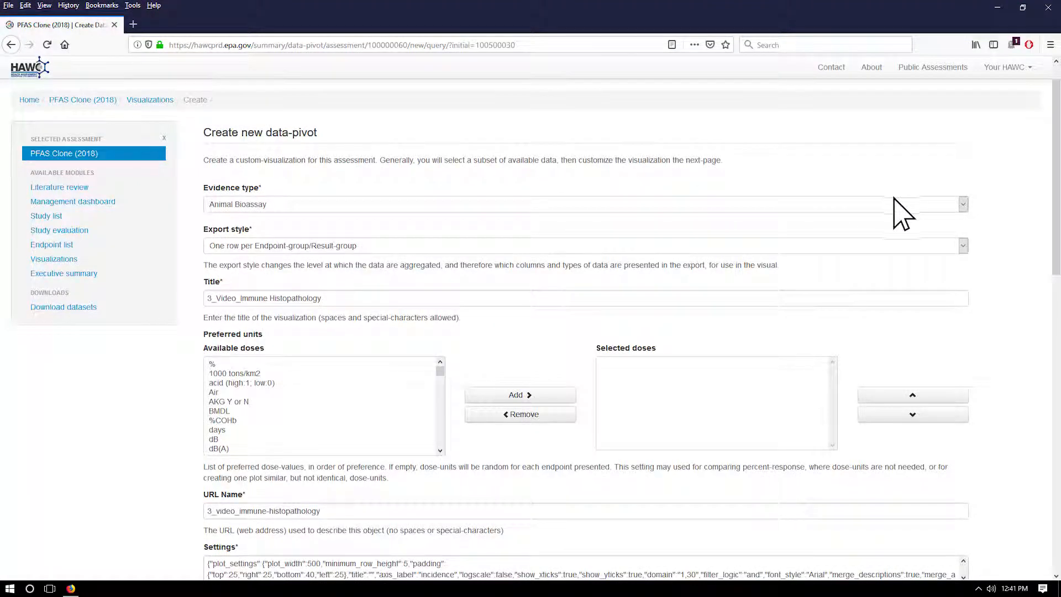
{"action": "left_click", "coordinate": [963, 204]}
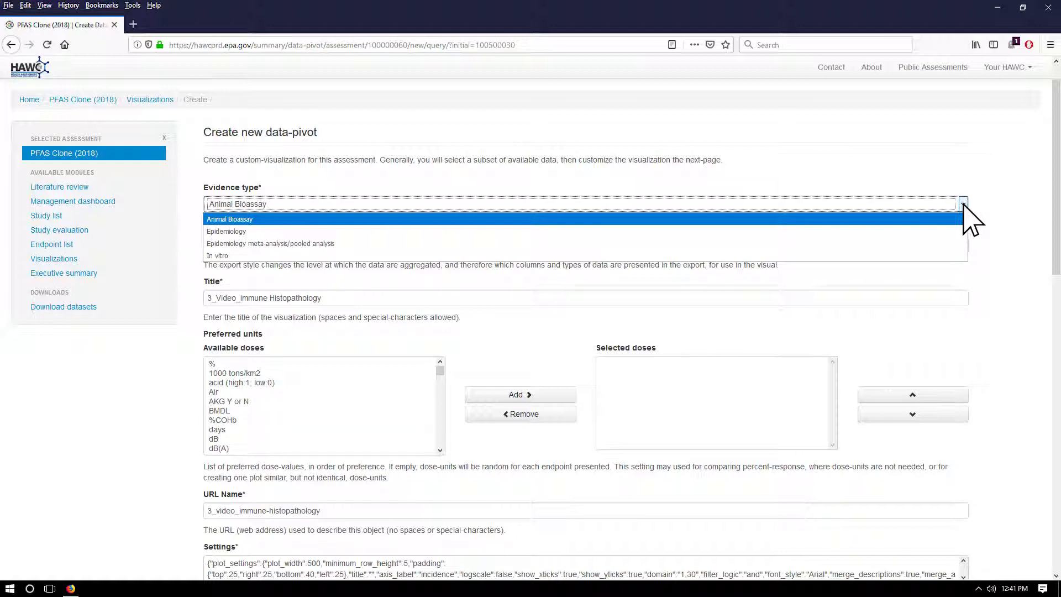
{"action": "left_click", "coordinate": [964, 204]}
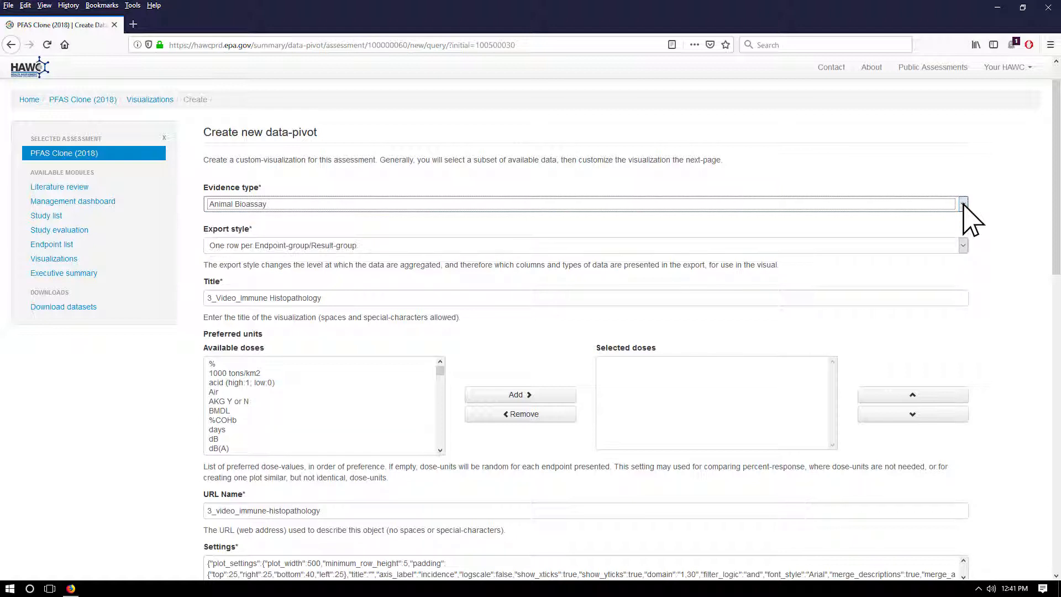
{"action": "left_click", "coordinate": [964, 245]}
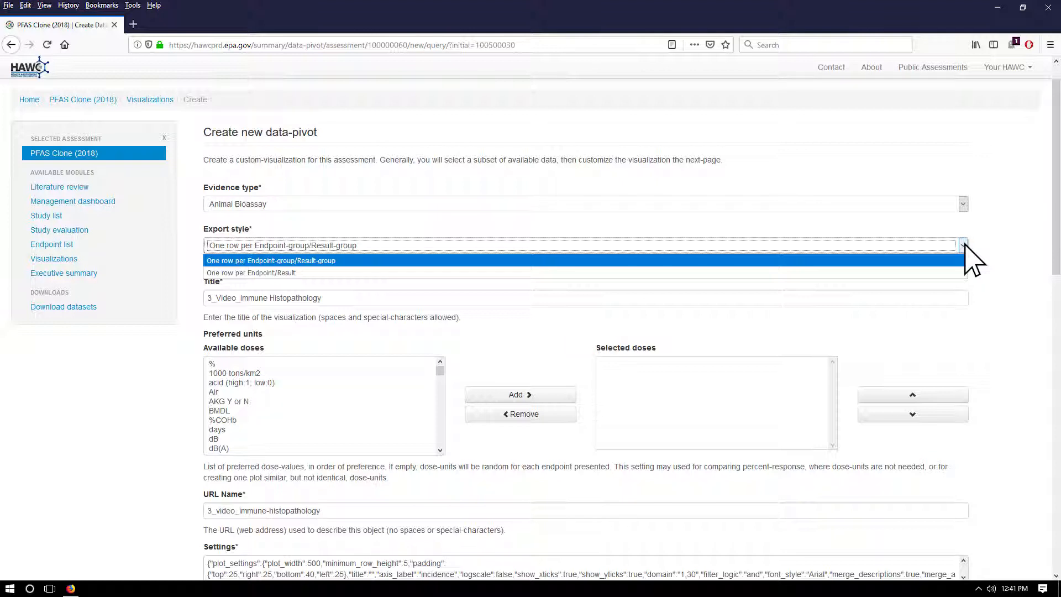
{"action": "left_click", "coordinate": [966, 246]}
Step: Replace the data pivot's title with "3_Video_ Liver Histopathology"
{"action": "triple_click", "coordinate": [875, 301]}
{"action": "type", "text": "3"}
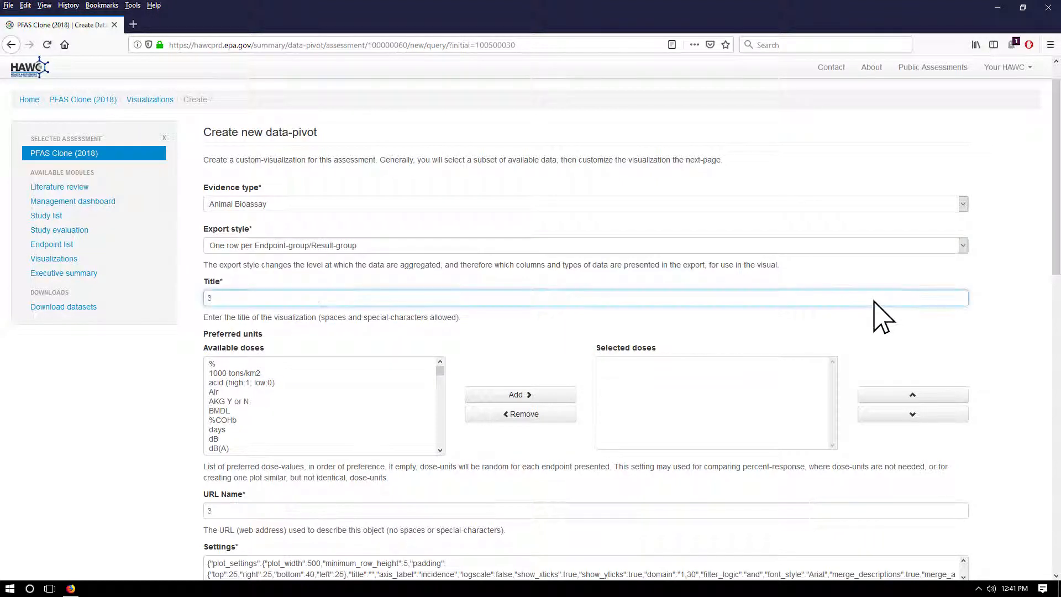
{"action": "type", "text": "_Video_ Liver Histopathology"}
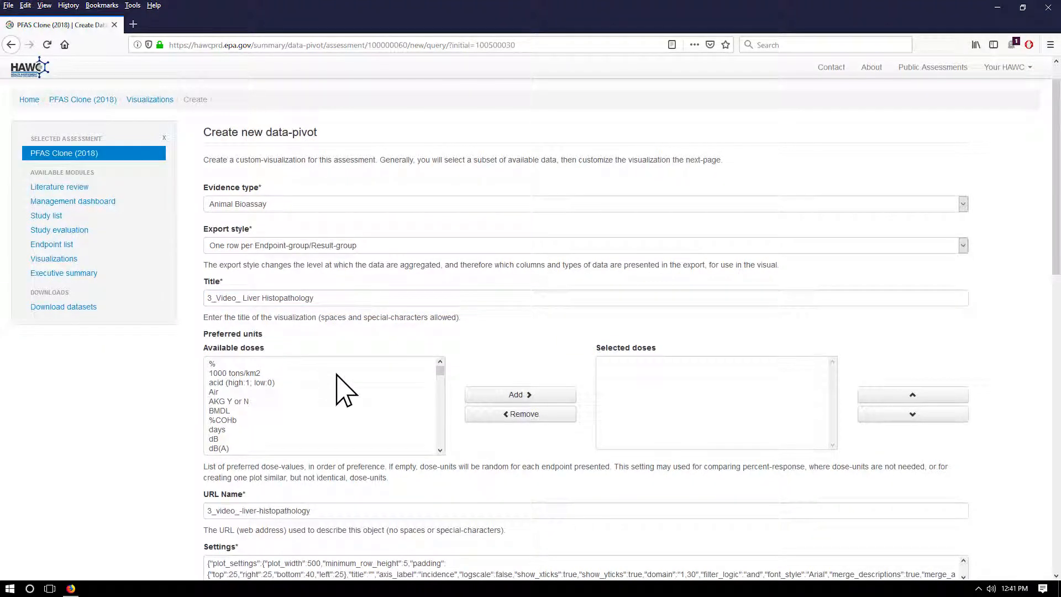
Step: Add mg/kg-day to the selected doses as the preferred unit
{"action": "scroll", "coordinate": [341, 391], "scroll_direction": "down", "scroll_amount": 10}
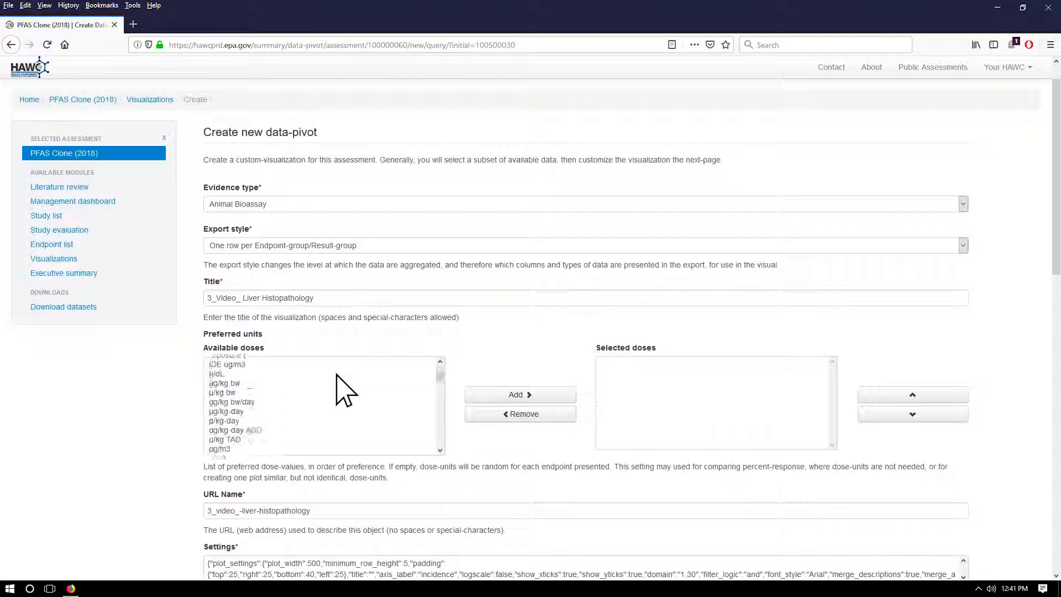
{"action": "scroll", "coordinate": [341, 392], "scroll_direction": "down", "scroll_amount": 10}
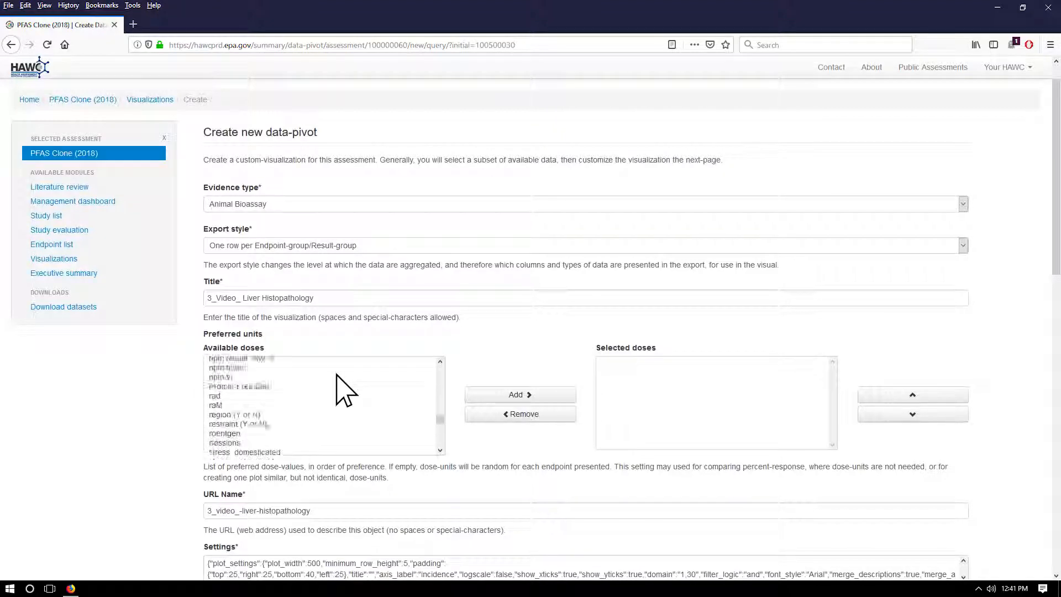
{"action": "scroll", "coordinate": [340, 391], "scroll_direction": "down", "scroll_amount": 3}
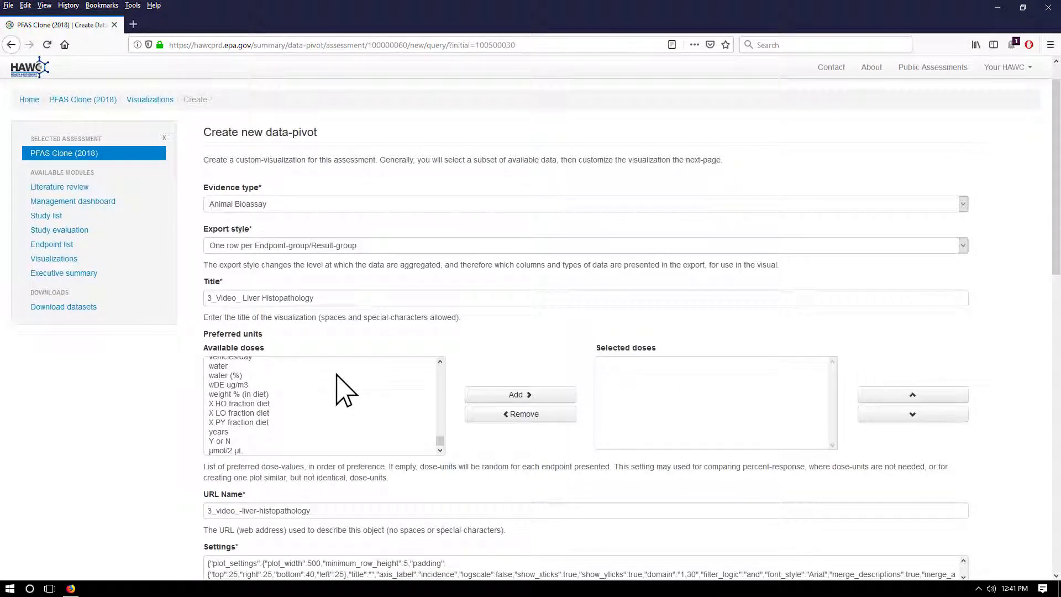
{"action": "left_click", "coordinate": [440, 404]}
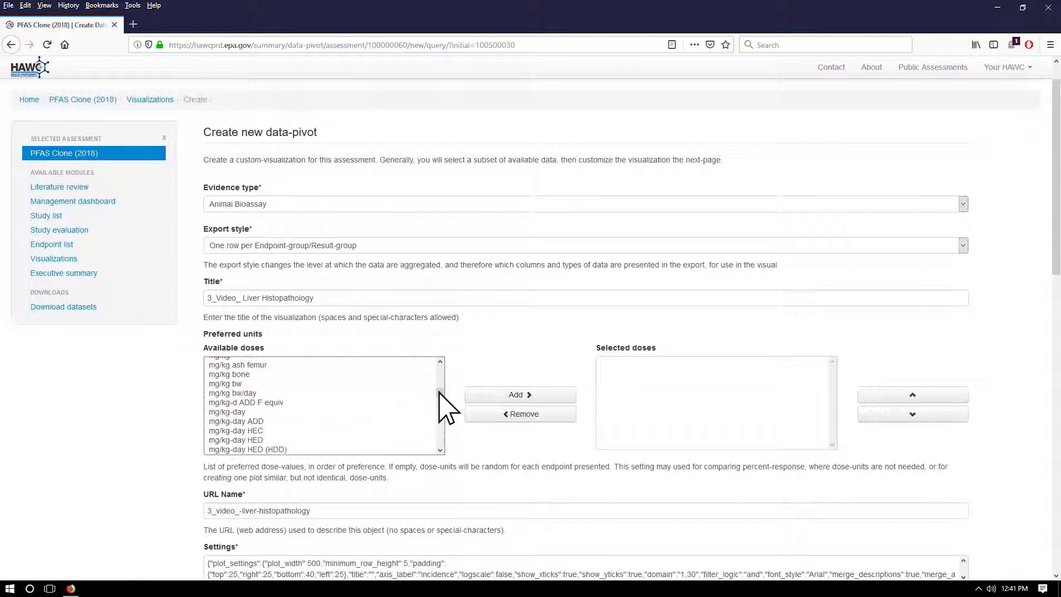
{"action": "left_click", "coordinate": [394, 413]}
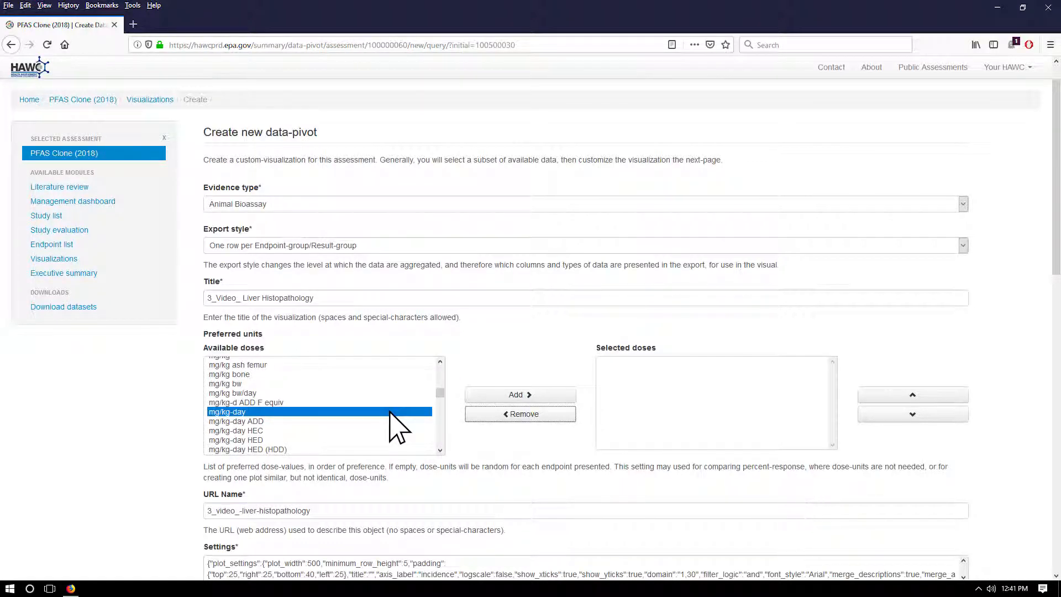
{"action": "left_click", "coordinate": [500, 394]}
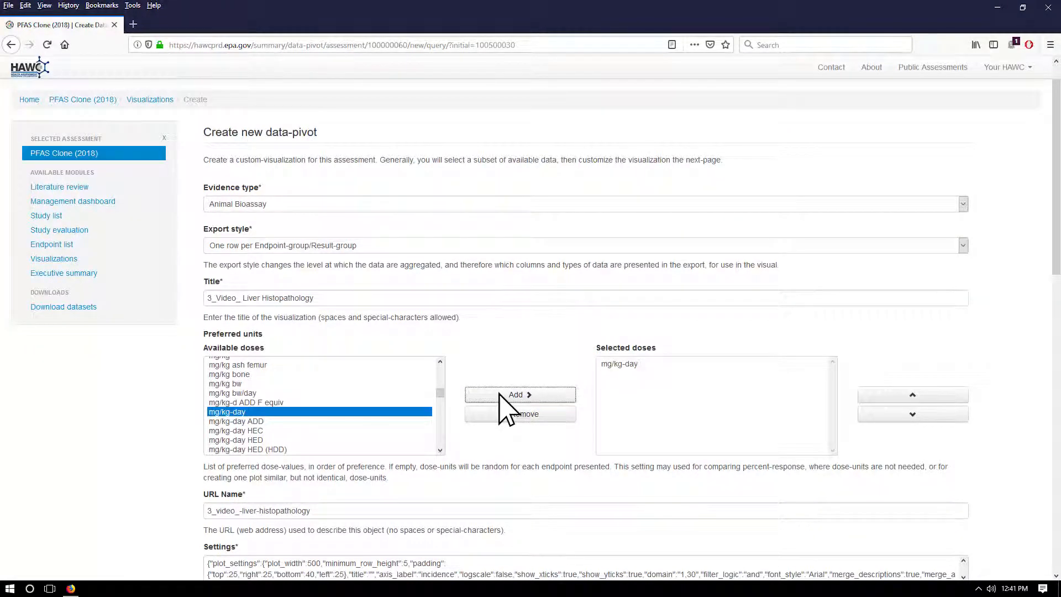
Step: Enter the caption "This is an example bar chart for liver histopathology."
{"action": "scroll", "coordinate": [499, 394], "scroll_direction": "down", "scroll_amount": 8}
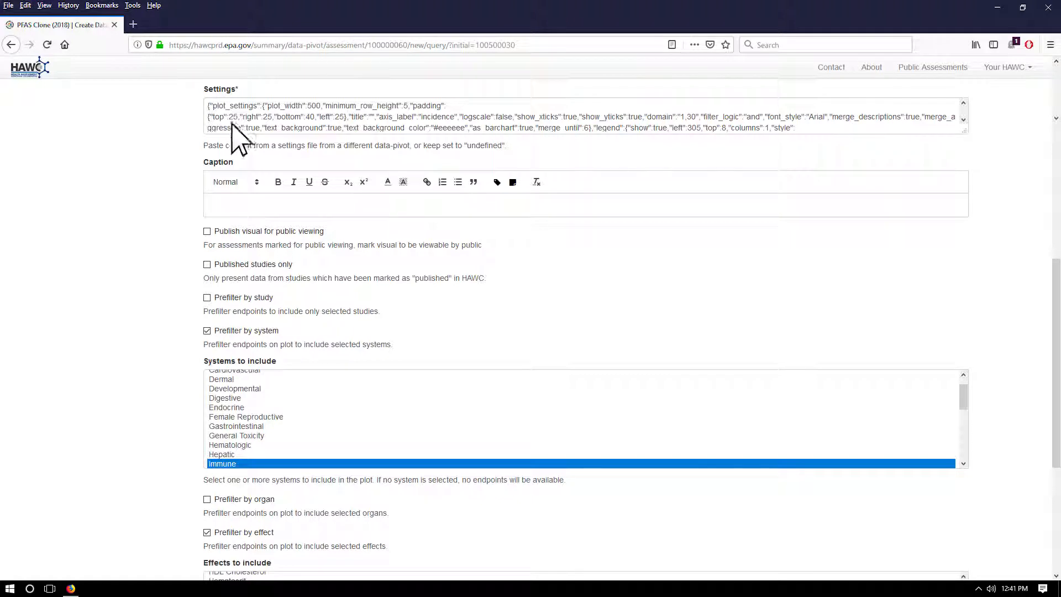
{"action": "left_click", "coordinate": [274, 205]}
{"action": "type", "text": "This is an example bar chart for liver histopathology."}
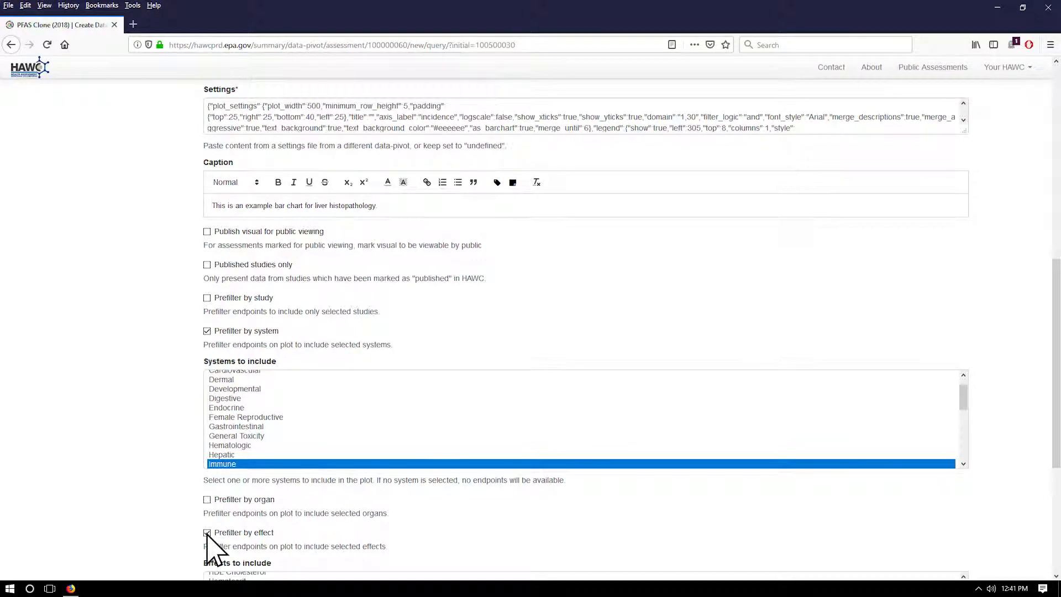
Step: Prefilter the endpoints to the Hepatic system and the Histopathology effect, and save the data pivot
{"action": "scroll", "coordinate": [210, 547], "scroll_direction": "down", "scroll_amount": 5}
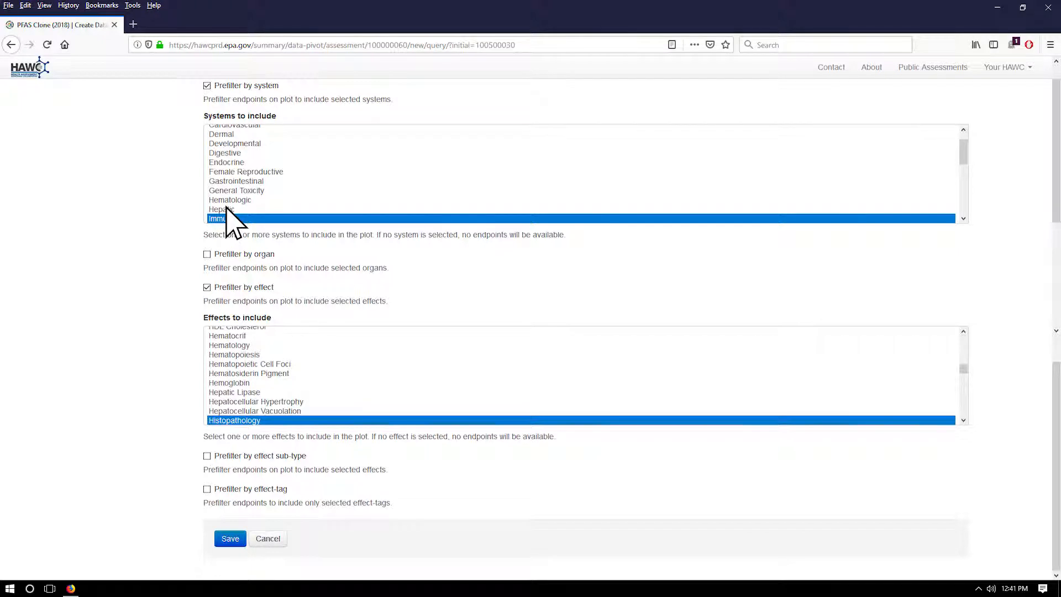
{"action": "left_click", "coordinate": [226, 208]}
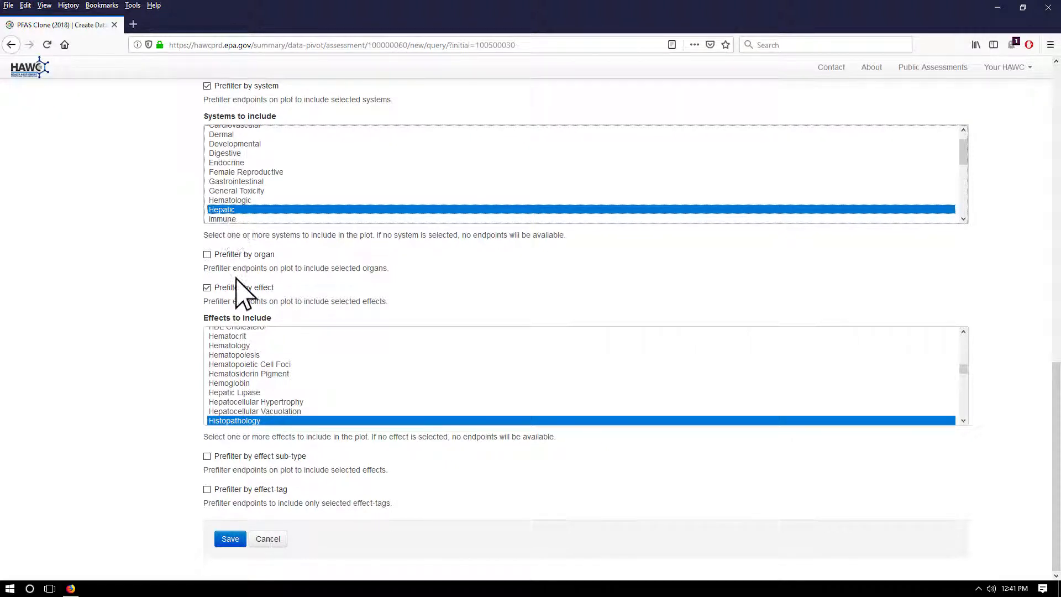
{"action": "left_click", "coordinate": [256, 421]}
{"action": "scroll", "coordinate": [256, 423], "scroll_direction": "down", "scroll_amount": 15}
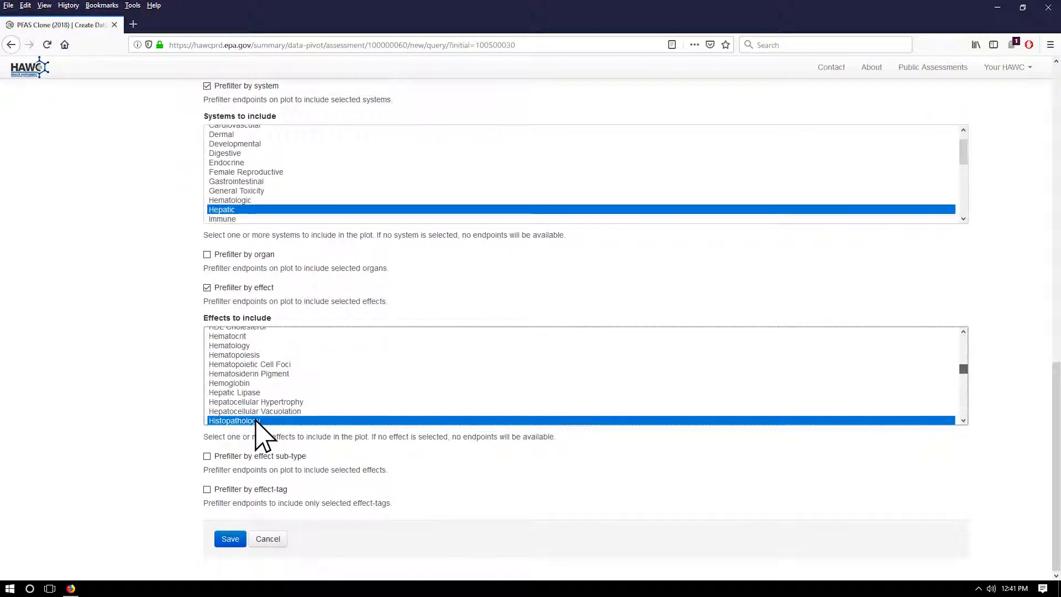
{"action": "scroll", "coordinate": [256, 423], "scroll_direction": "down", "scroll_amount": 10}
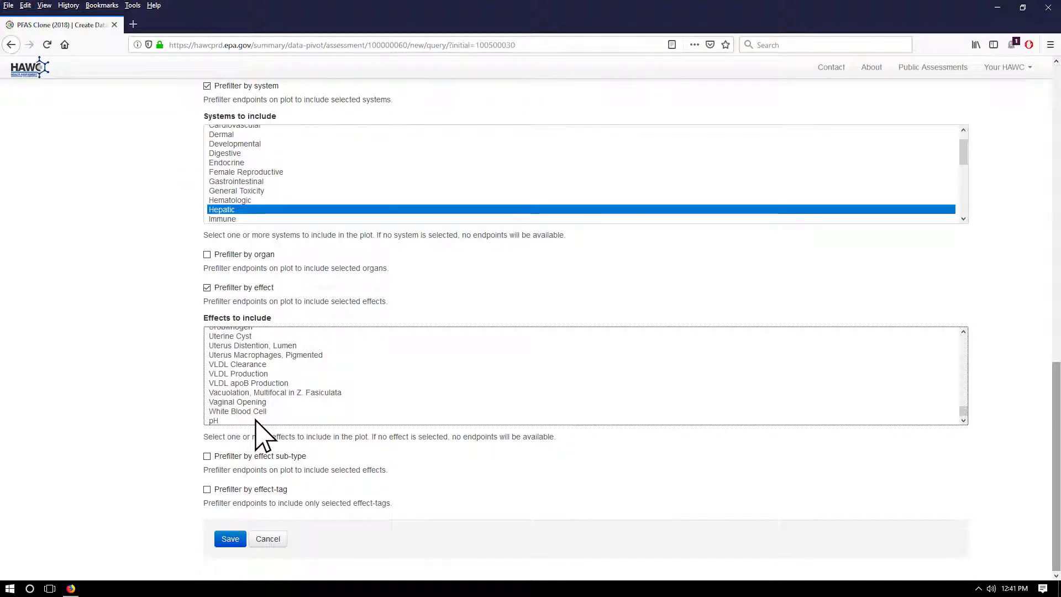
{"action": "left_click", "coordinate": [231, 538]}
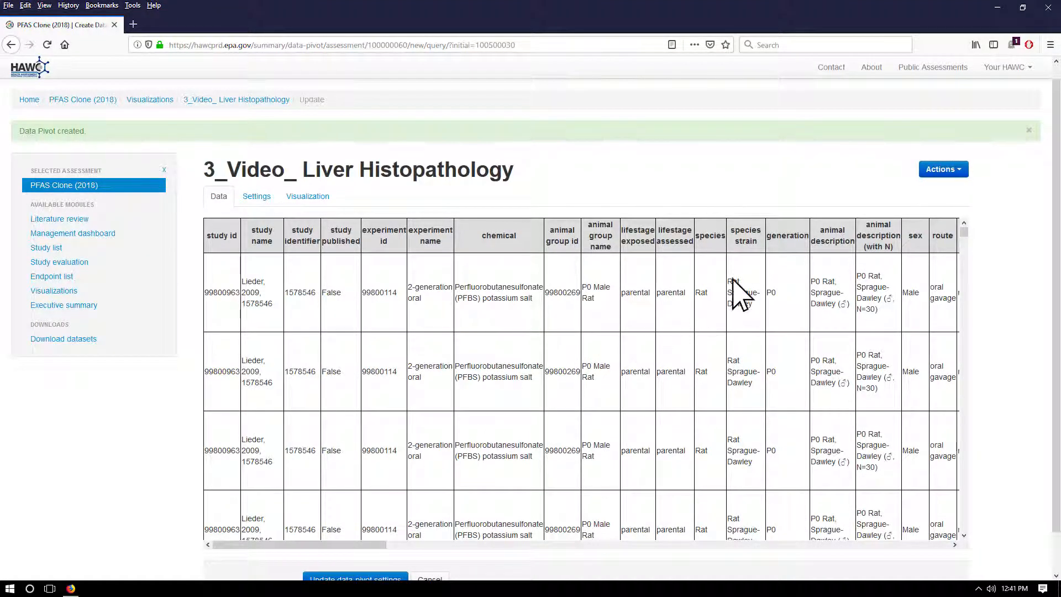
Step: Open the list of actions available for the newly created data pivot
{"action": "left_click", "coordinate": [945, 169]}
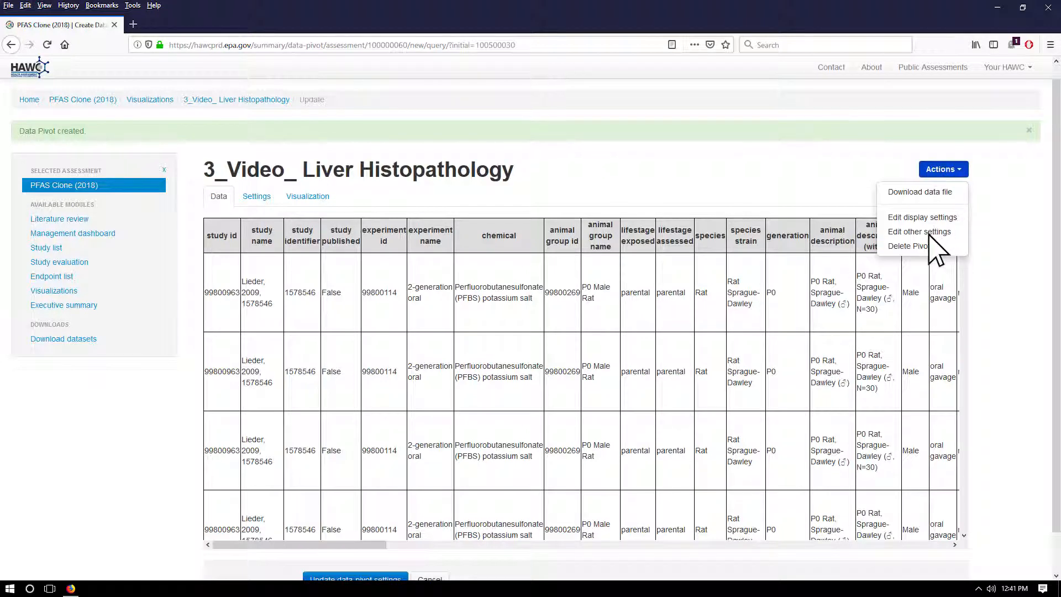